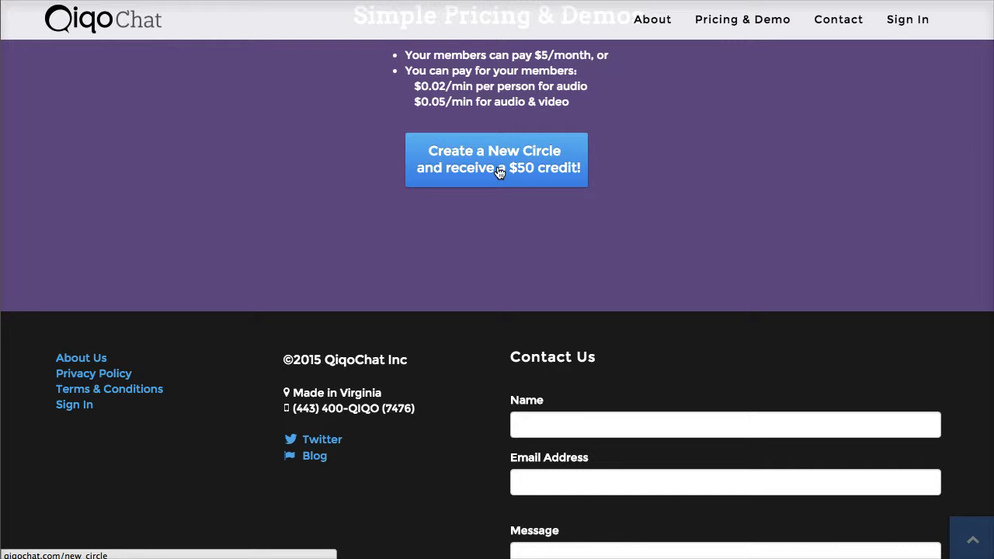
Start creating a new circle and sign in with Google
{"action": "left_click", "coordinate": [499, 173]}
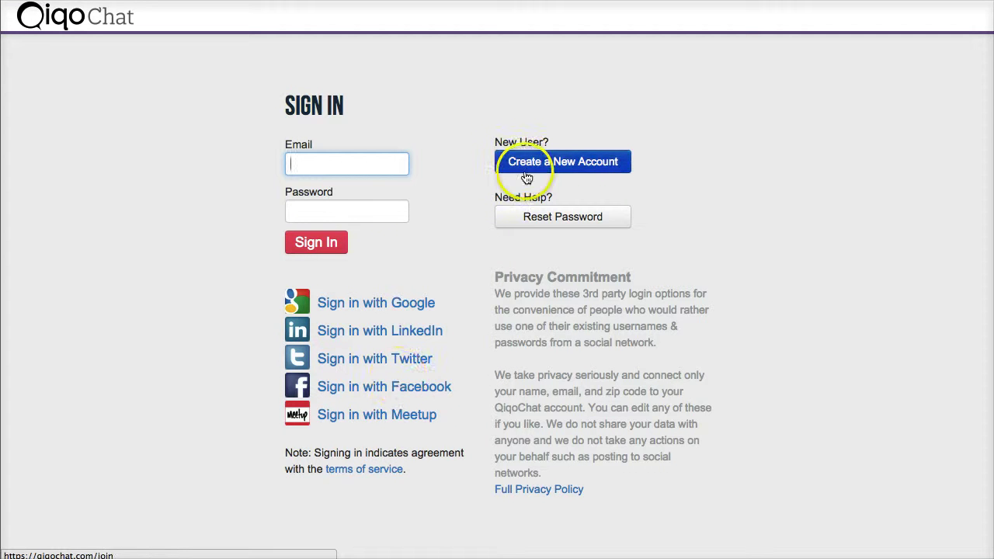
{"action": "left_click", "coordinate": [411, 303]}
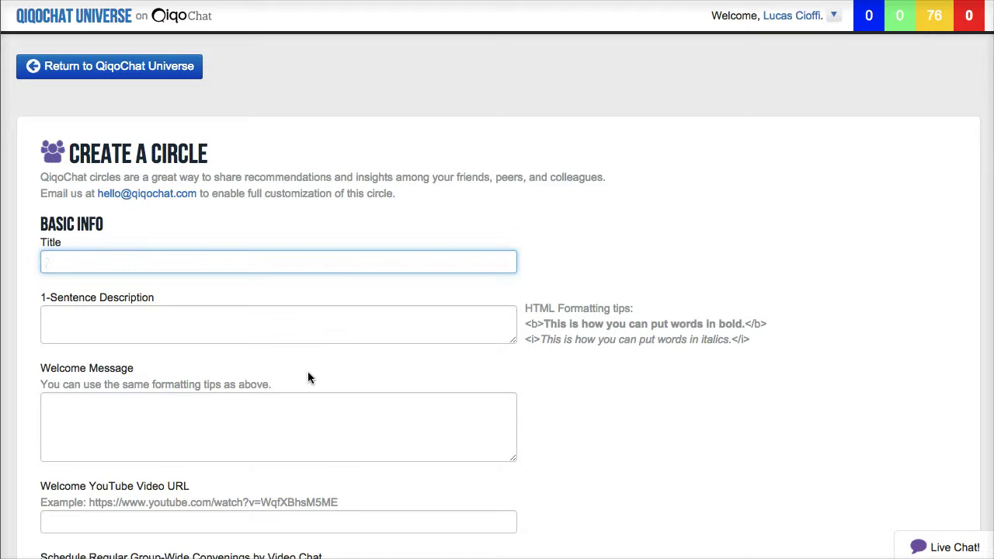
Create a circle titled "My Example Edcamp" with the one-sentence description "A place for us to share leading practices from September 8-9."
{"action": "type", "text": "My Example Edcamp"}
{"action": "key", "text": "Tab"}
{"action": "type", "text": "A place for us to share leading practices from September 8-9."}
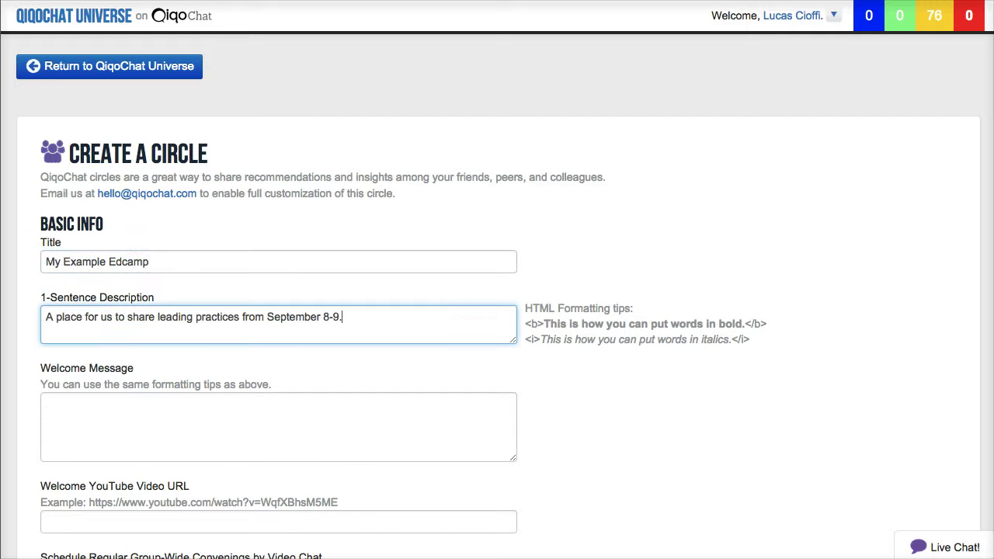
{"action": "scroll", "coordinate": [386, 406], "scroll_direction": "down", "scroll_amount": 5}
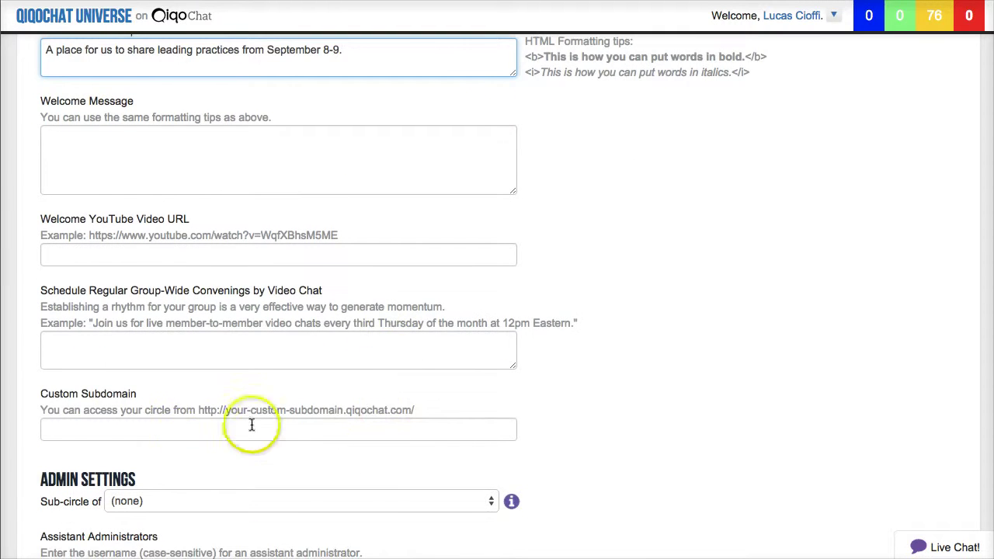
{"action": "scroll", "coordinate": [148, 437], "scroll_direction": "down", "scroll_amount": 6}
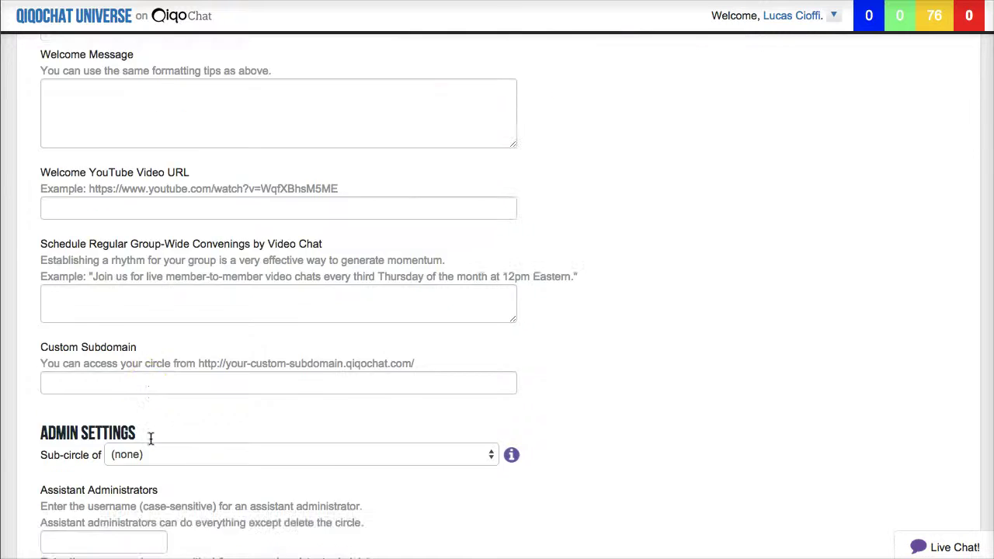
{"action": "scroll", "coordinate": [150, 439], "scroll_direction": "down", "scroll_amount": 5}
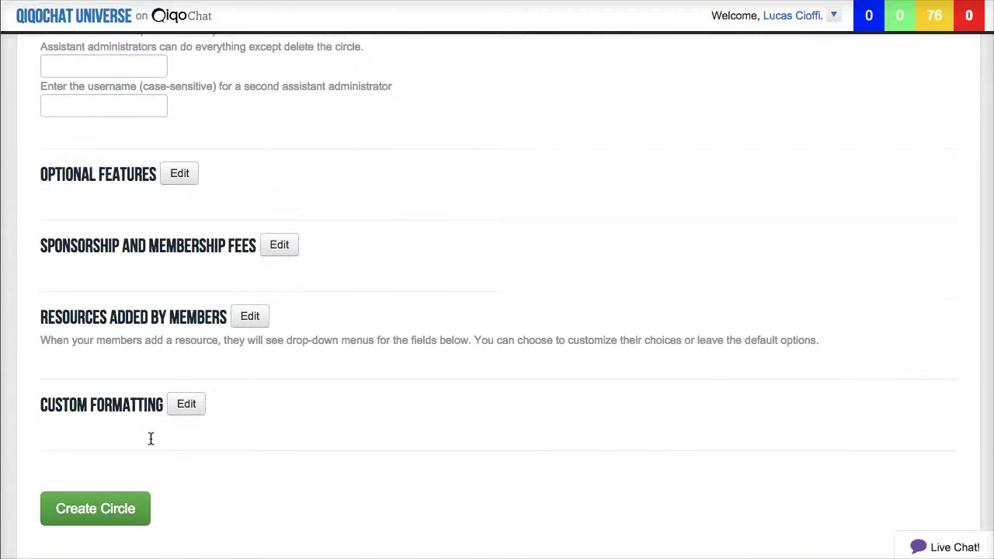
{"action": "left_click", "coordinate": [91, 471]}
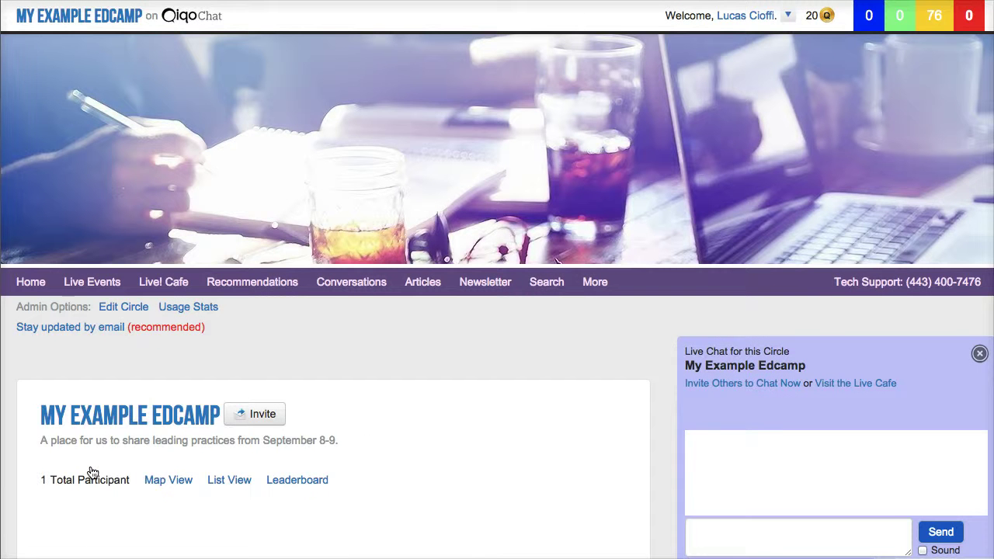
{"action": "left_click", "coordinate": [95, 396]}
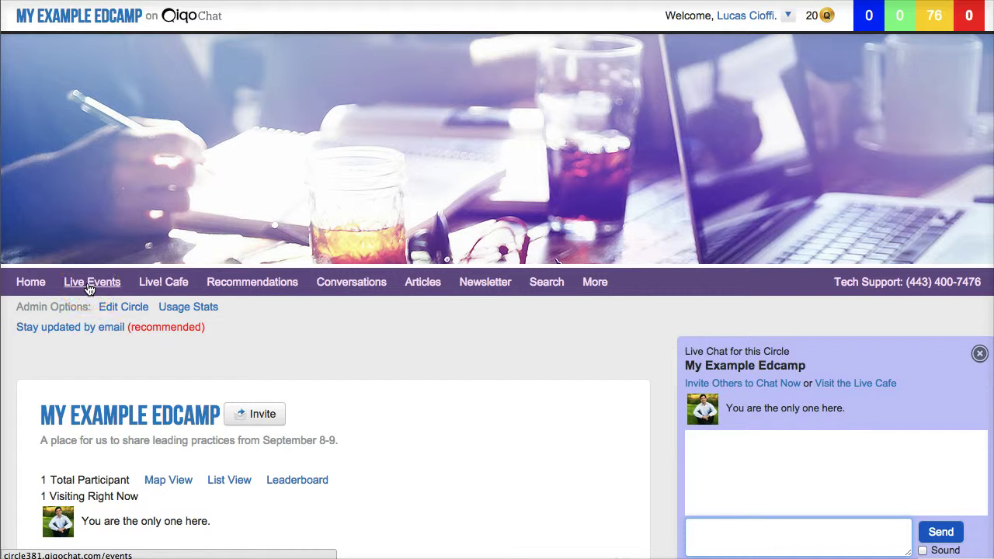
{"action": "left_click", "coordinate": [167, 292]}
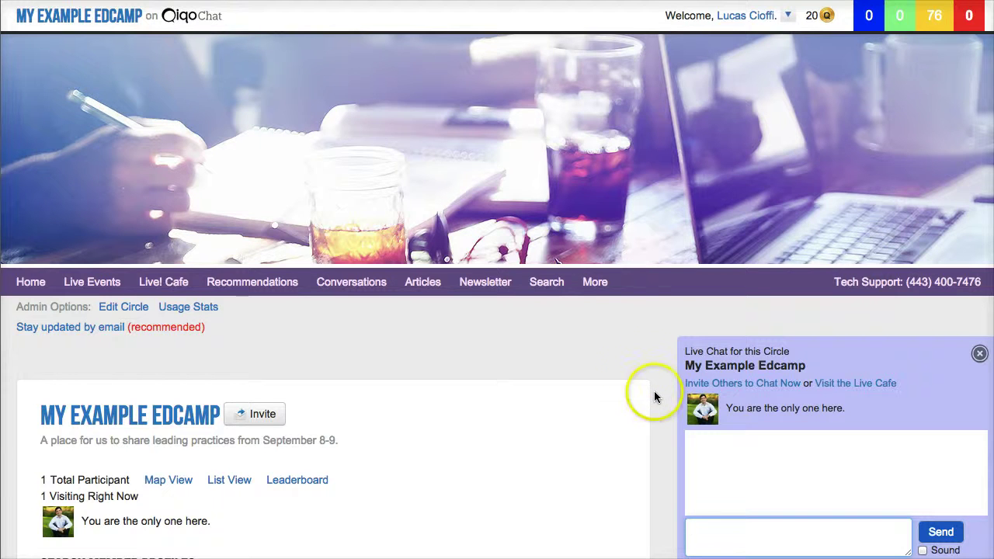
Zoom the circle's member map out to the surrounding region and close the live chat window
{"action": "scroll", "coordinate": [654, 390], "scroll_direction": "down", "scroll_amount": 5}
{"action": "scroll", "coordinate": [655, 394], "scroll_direction": "down", "scroll_amount": 1}
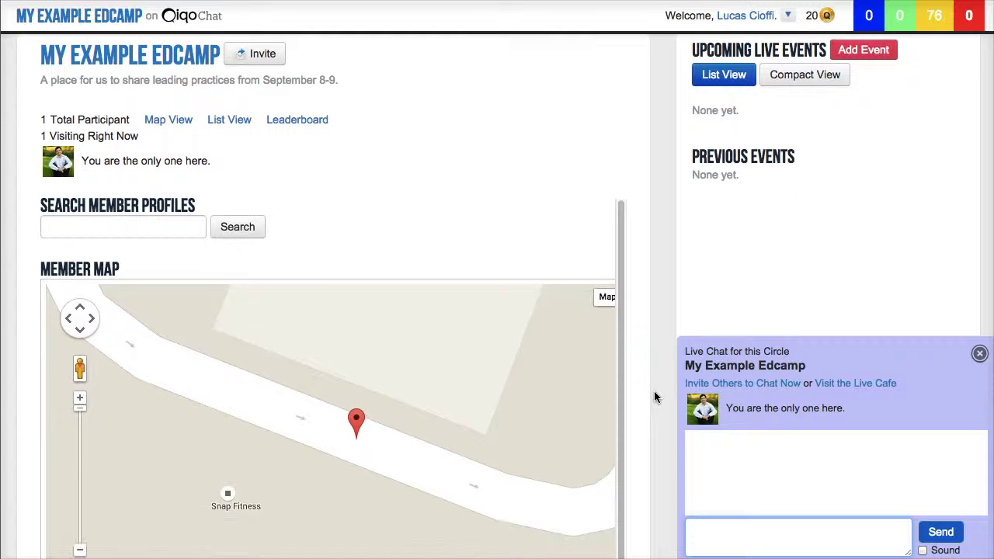
{"action": "left_click", "coordinate": [81, 493]}
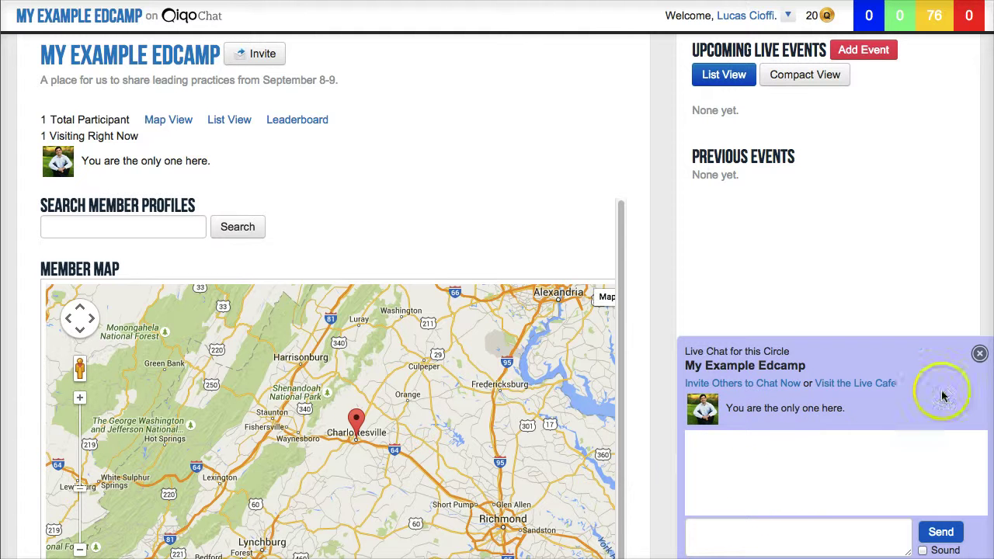
{"action": "left_click", "coordinate": [979, 355]}
{"action": "scroll", "coordinate": [787, 344], "scroll_direction": "down", "scroll_amount": 3}
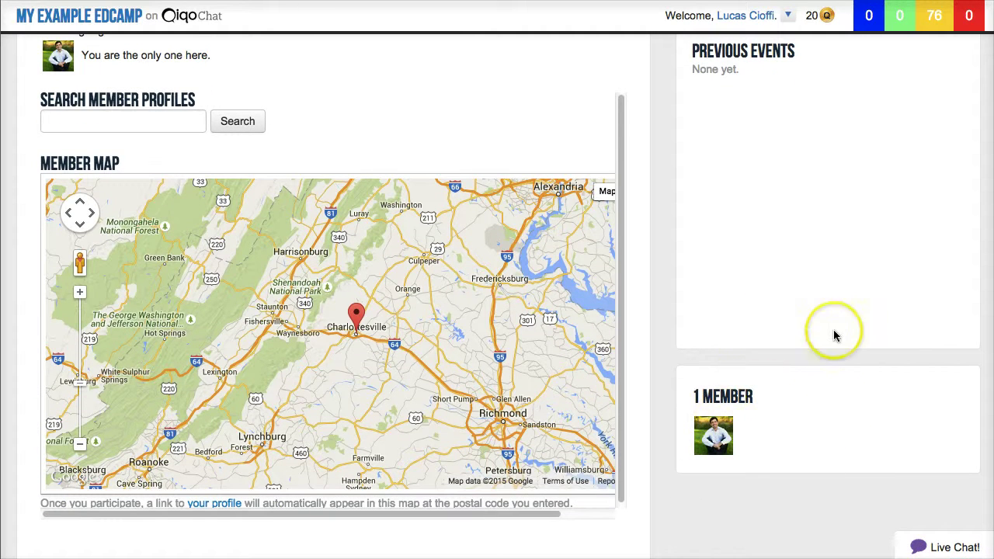
Schedule a live event titled "My Example Session" with the description "This is the description." and a duration of 60 minutes
{"action": "scroll", "coordinate": [835, 334], "scroll_direction": "up", "scroll_amount": 4}
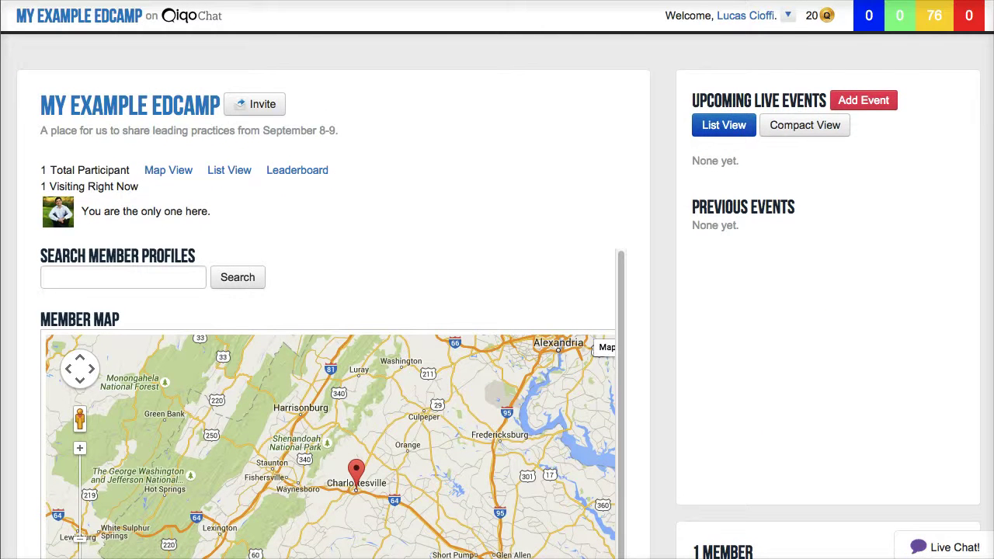
{"action": "scroll", "coordinate": [496, 296], "scroll_direction": "up", "scroll_amount": 4}
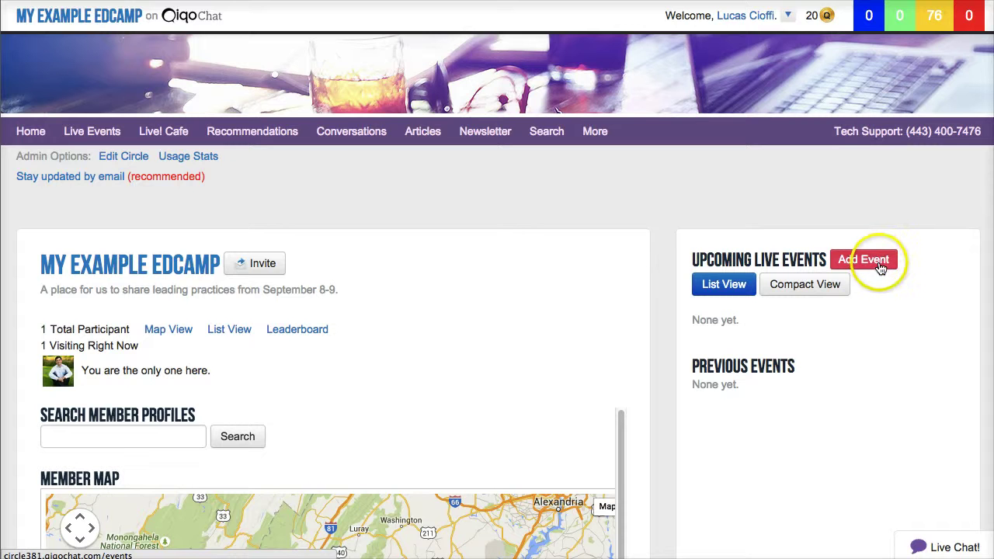
{"action": "left_click", "coordinate": [880, 268]}
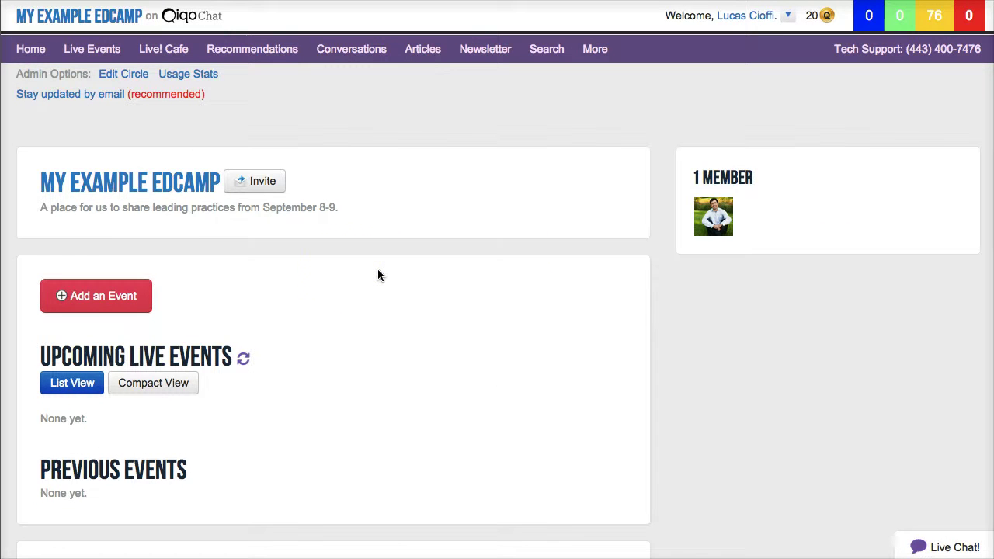
{"action": "left_click", "coordinate": [82, 302]}
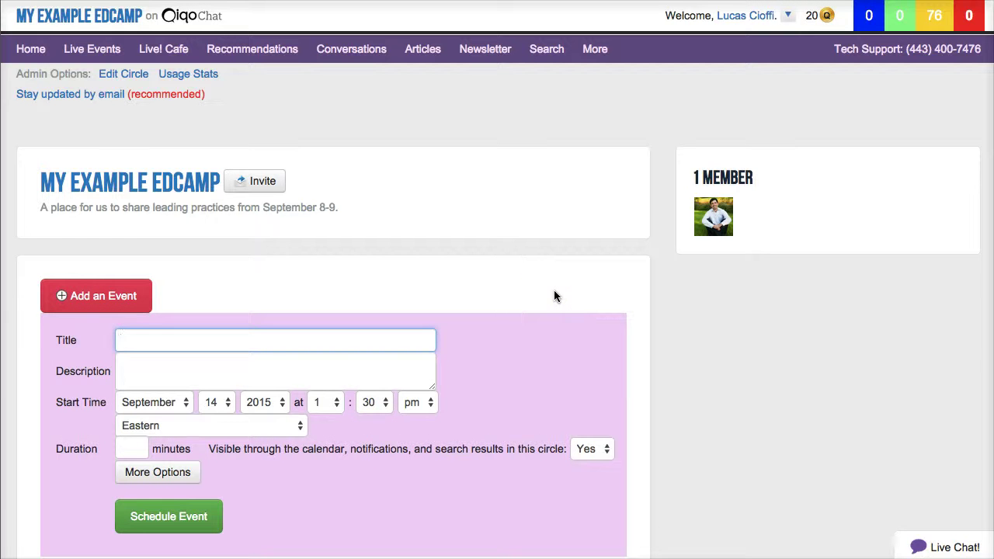
{"action": "type", "text": "My Example Session"}
{"action": "key", "text": "Tab"}
{"action": "type", "text": "This is the description."}
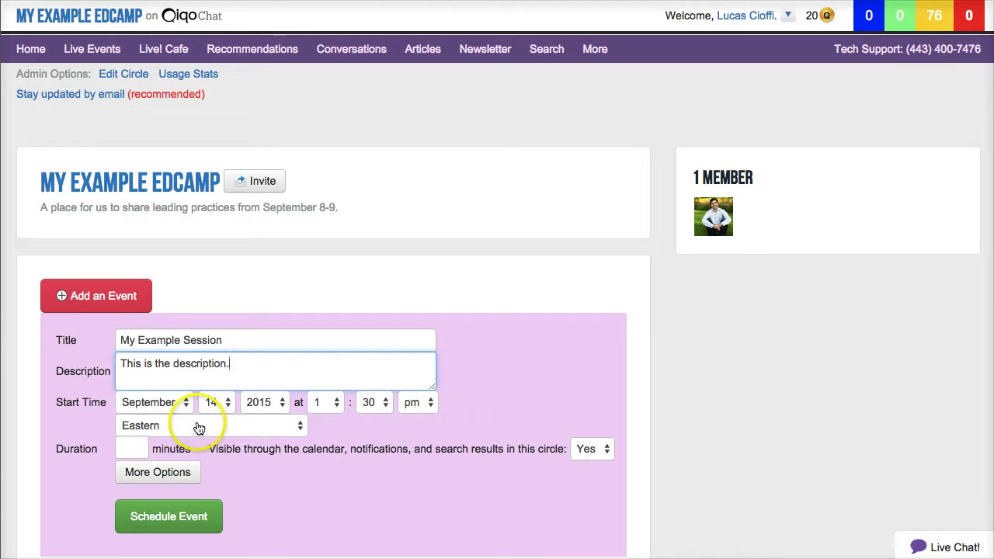
{"action": "left_click", "coordinate": [126, 448]}
{"action": "type", "text": "60"}
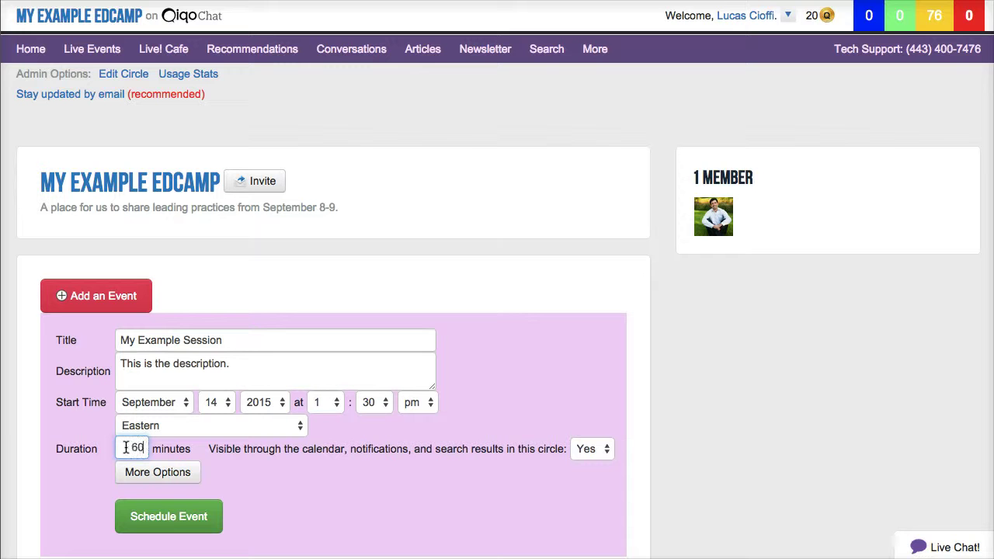
{"action": "left_click", "coordinate": [181, 499]}
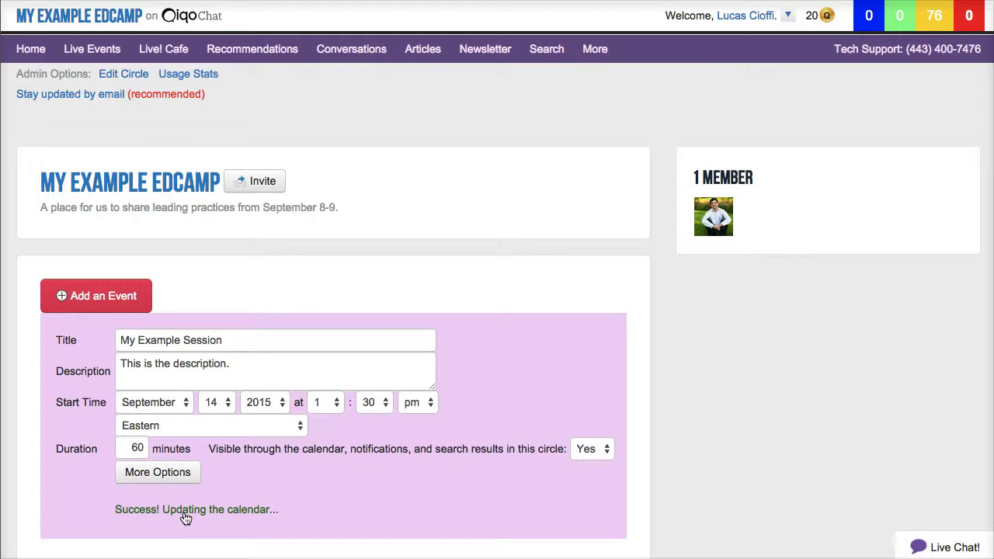
Enter the "My Example Session" event and look over its attendance and comments sections
{"action": "scroll", "coordinate": [185, 519], "scroll_direction": "down", "scroll_amount": 4}
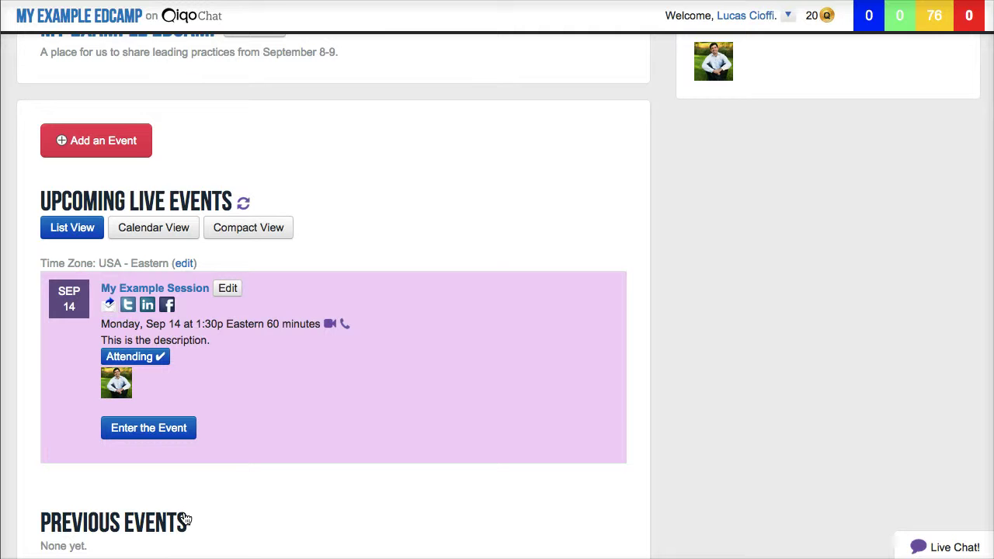
{"action": "left_click", "coordinate": [142, 442]}
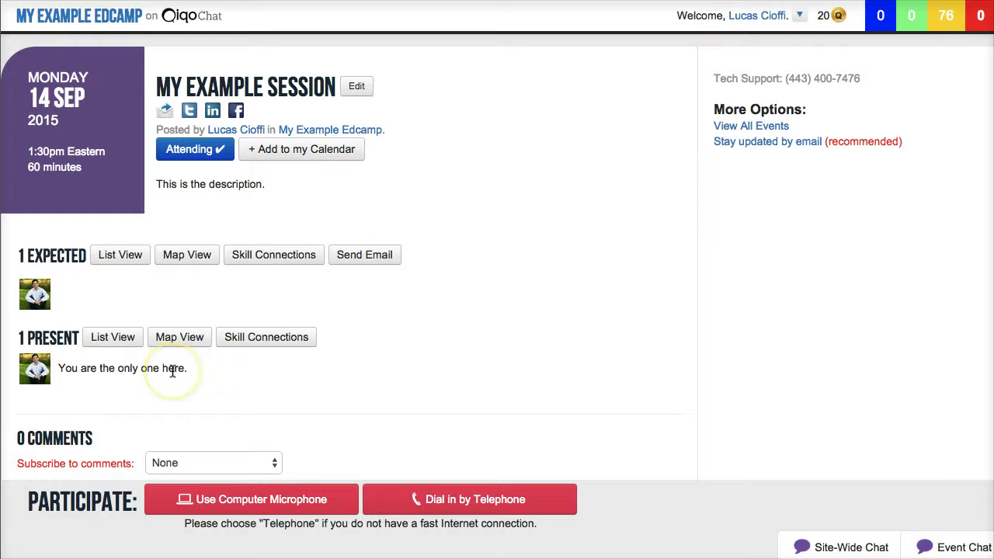
{"action": "scroll", "coordinate": [173, 371], "scroll_direction": "down", "scroll_amount": 5}
{"action": "scroll", "coordinate": [172, 371], "scroll_direction": "up", "scroll_amount": 4}
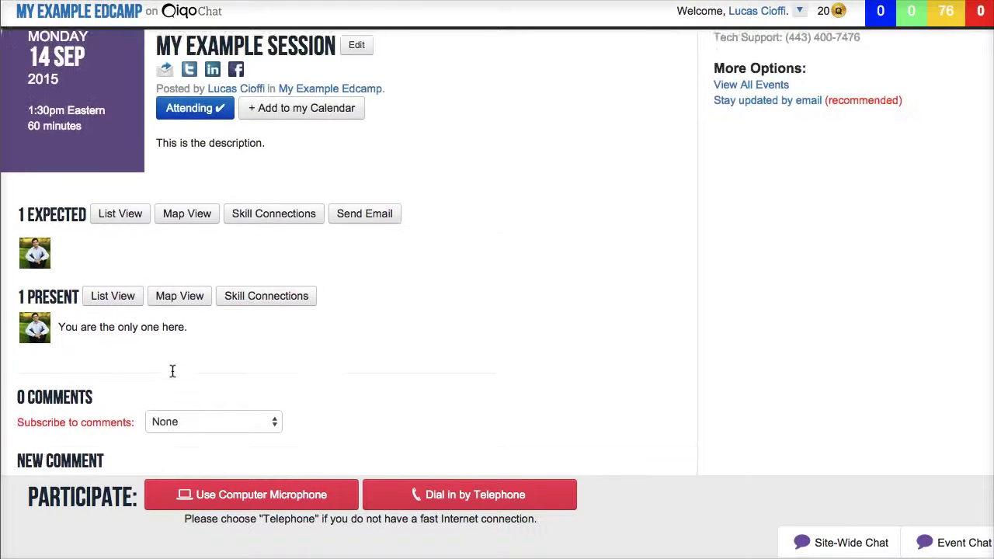
{"action": "scroll", "coordinate": [173, 371], "scroll_direction": "up", "scroll_amount": 2}
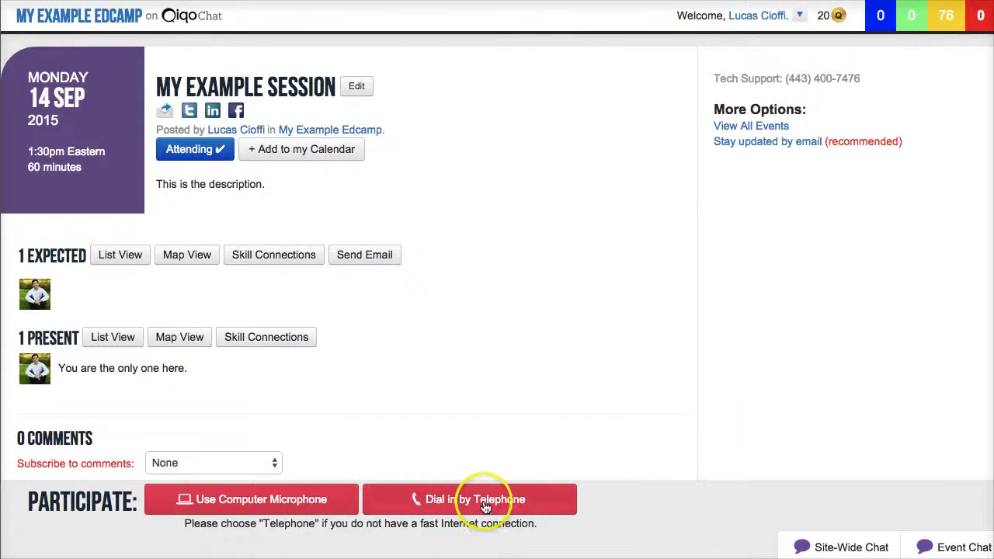
Join the session by telephone, confirm the phone number, and open the main table
{"action": "left_click", "coordinate": [425, 514]}
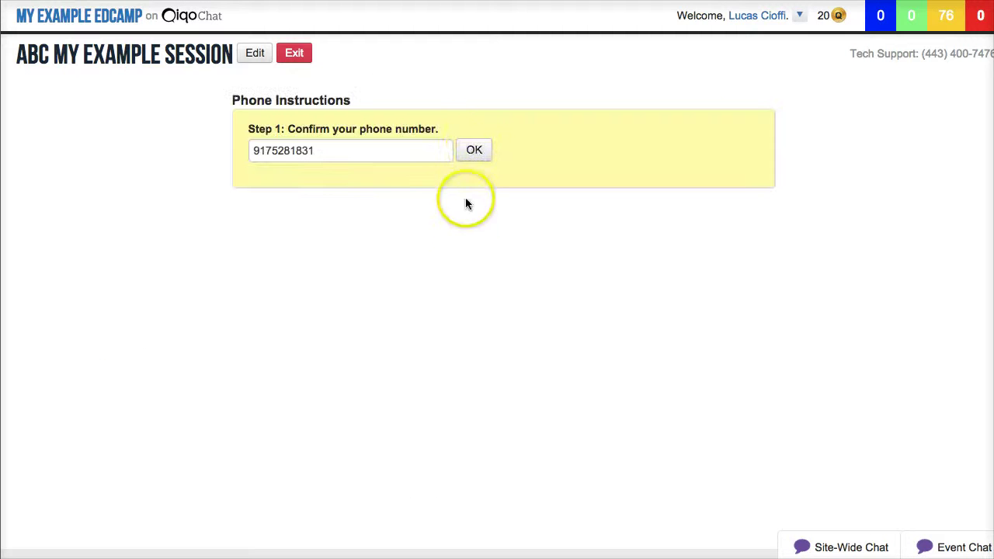
{"action": "left_click", "coordinate": [473, 150]}
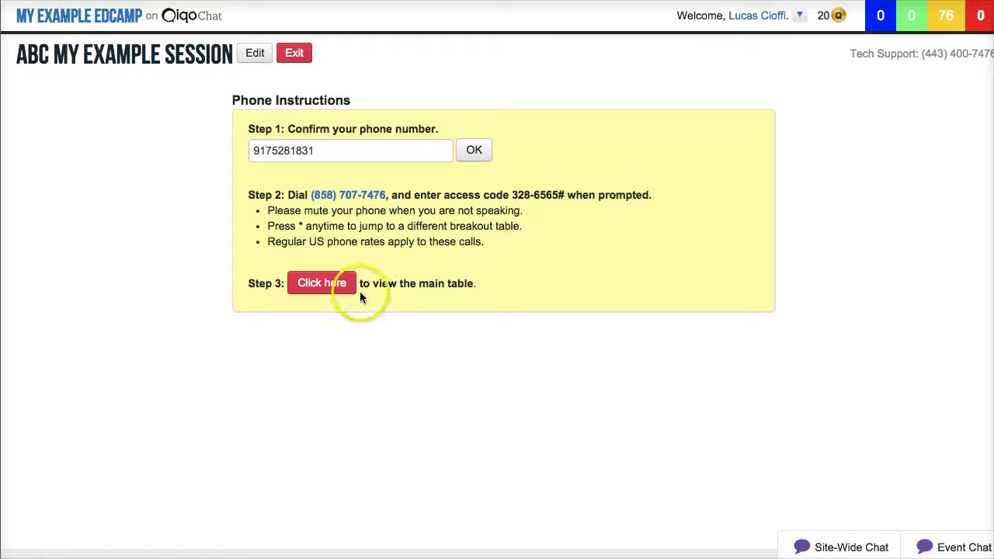
{"action": "left_click", "coordinate": [327, 285]}
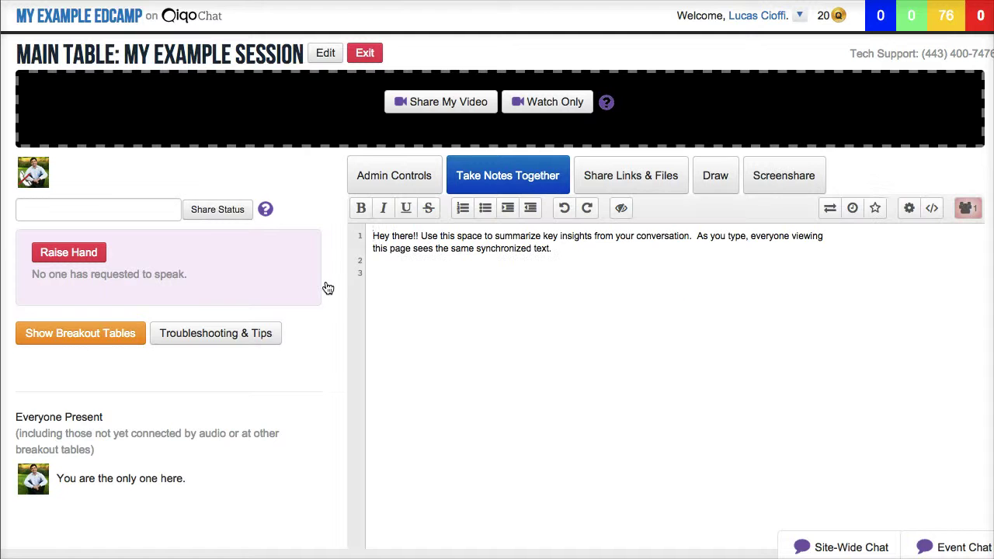
Add the line "Hello!" below the introduction in the shared notes
{"action": "left_click", "coordinate": [572, 273]}
{"action": "type", "text": "Hello!"}
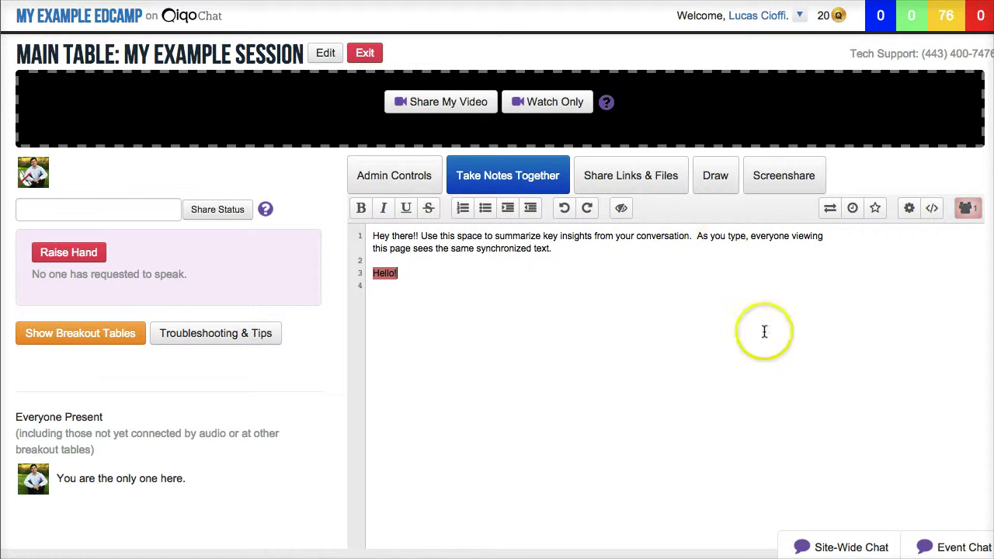
Open the shared drawing space, dismiss its sign-in banner, and sketch a check mark beside the smiley face
{"action": "left_click", "coordinate": [715, 179]}
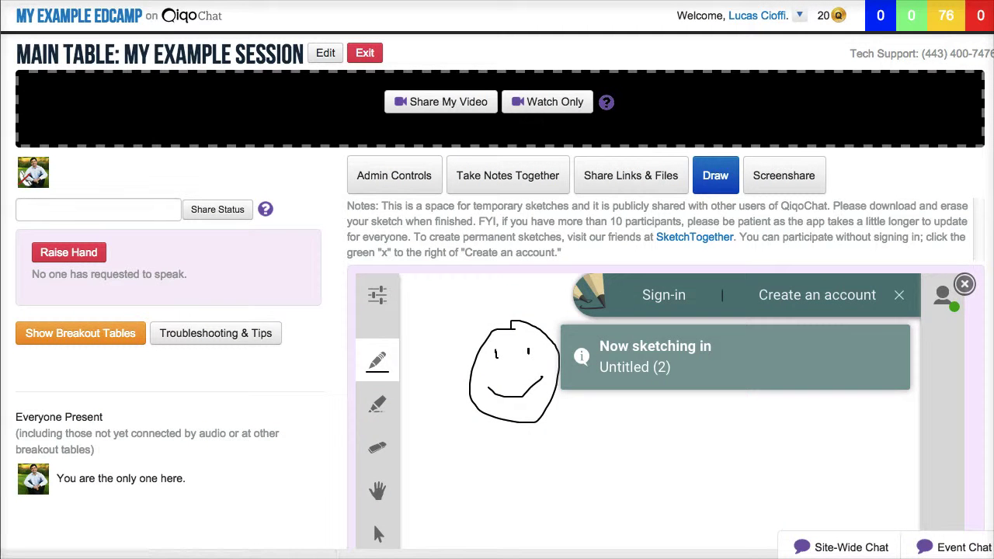
{"action": "left_click", "coordinate": [899, 311]}
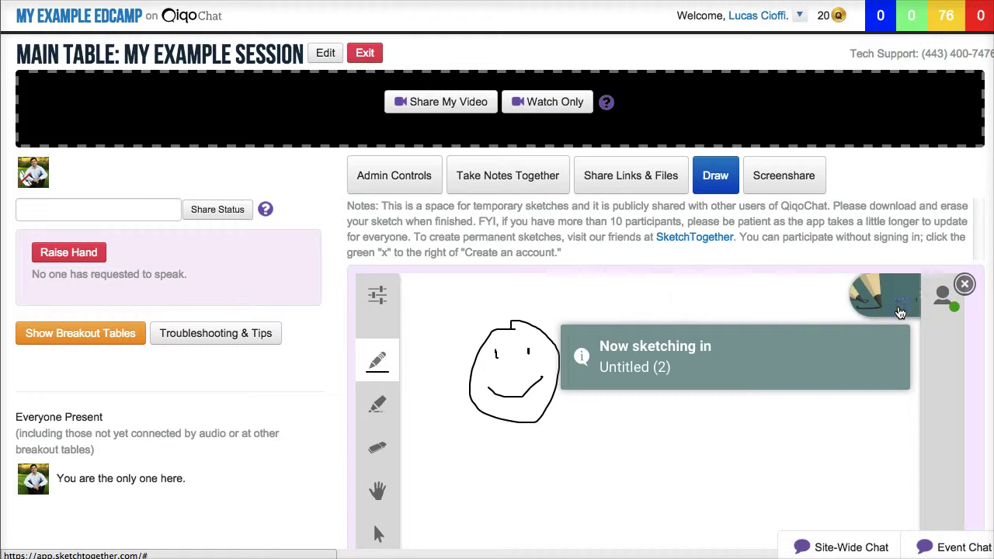
{"action": "left_click", "coordinate": [789, 344]}
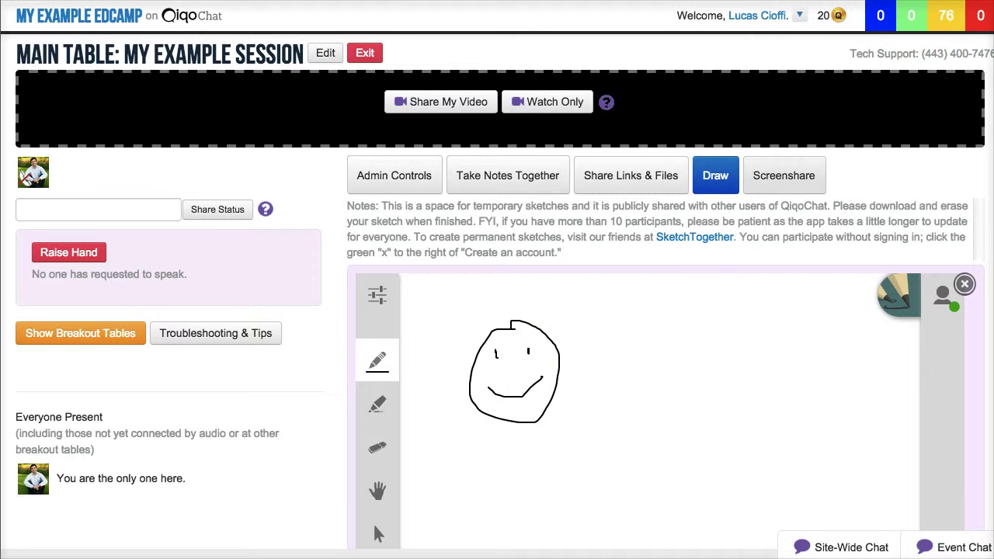
{"action": "mouse_move", "coordinate": [592, 396]}
{"action": "left_mouse_down"}
{"action": "mouse_move", "coordinate": [616, 411]}
{"action": "mouse_move", "coordinate": [675, 337]}
{"action": "left_mouse_up"}
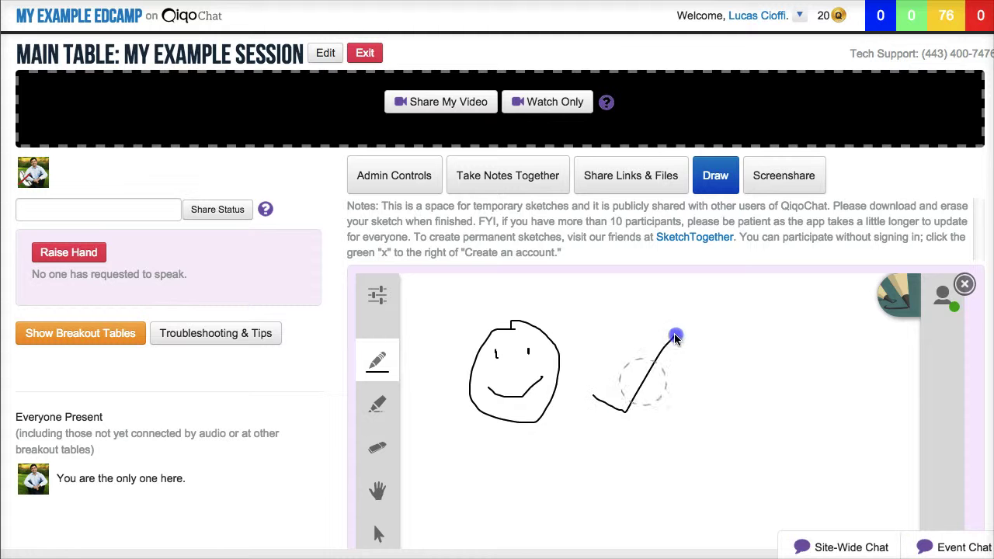
Look at the screen sharing section and return to the shared notes
{"action": "left_click", "coordinate": [782, 180]}
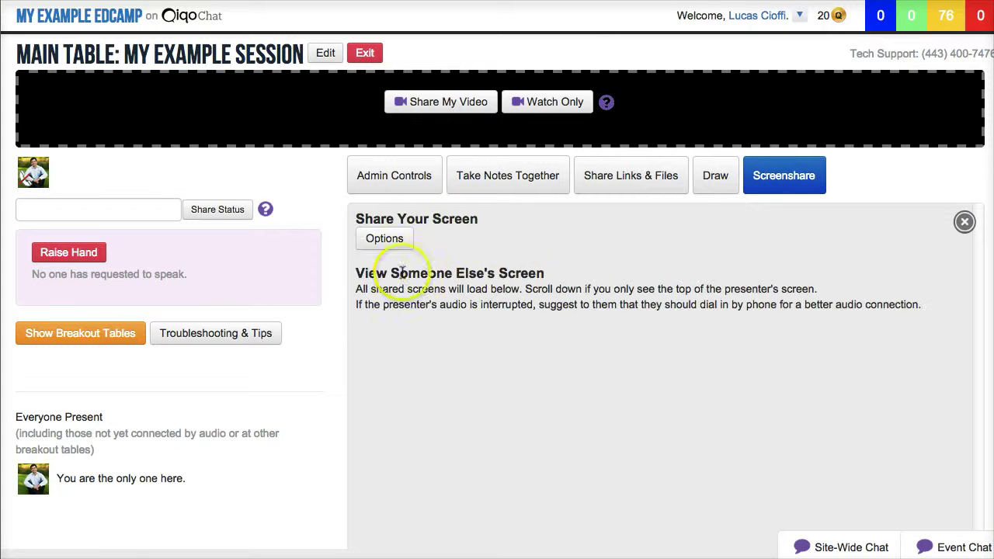
{"action": "left_click", "coordinate": [508, 180]}
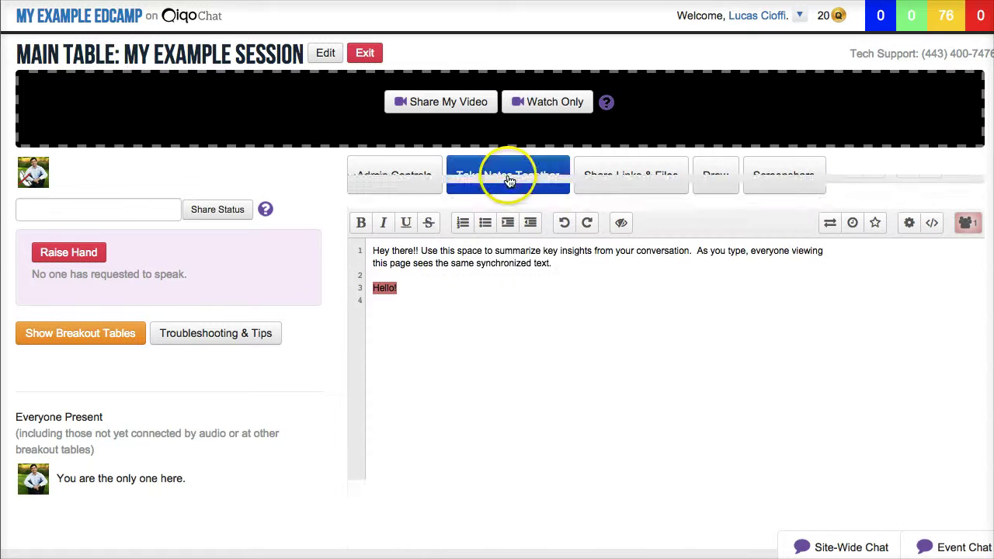
Share the status "Ready to go!" with the table and raise a hand to request to speak
{"action": "left_click", "coordinate": [132, 208]}
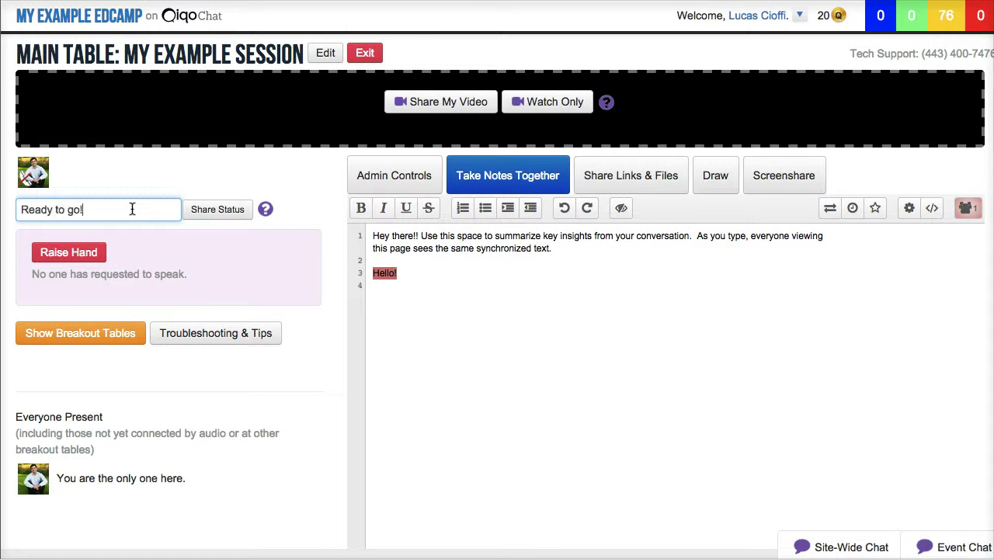
{"action": "key", "text": "Return"}
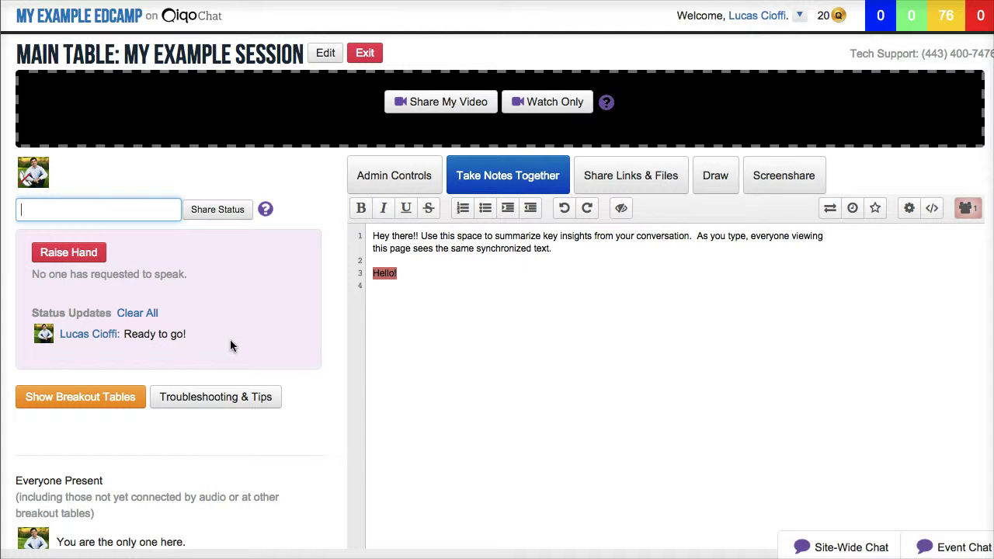
{"action": "left_click", "coordinate": [84, 254]}
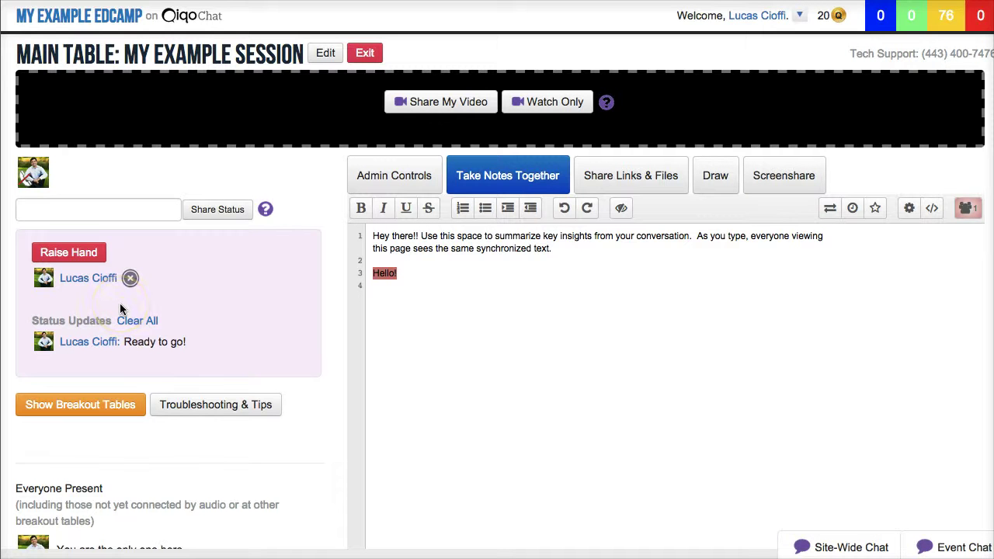
Show the breakout tables and share webcam video at the main table, allowing camera and microphone access
{"action": "left_click", "coordinate": [87, 410]}
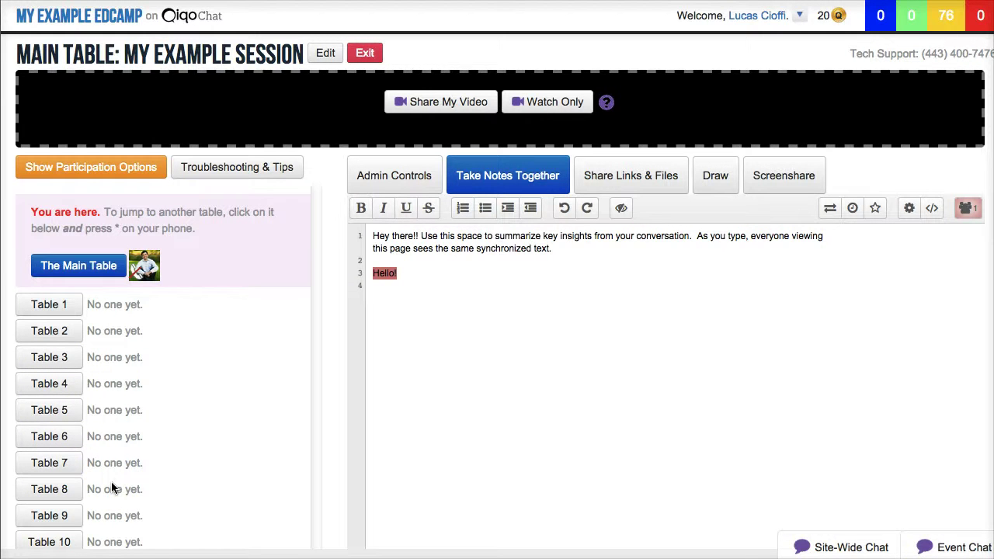
{"action": "left_click", "coordinate": [441, 106]}
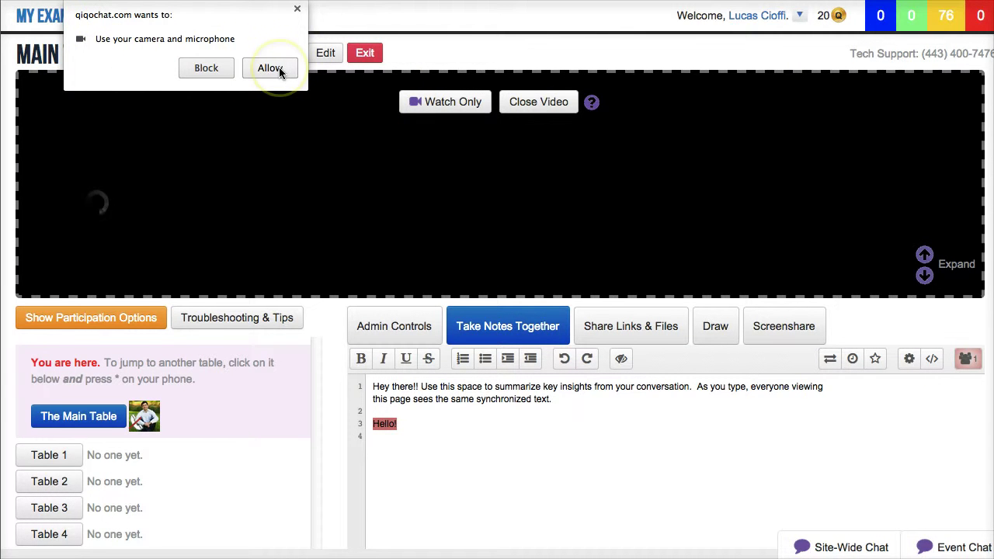
{"action": "left_click", "coordinate": [270, 69]}
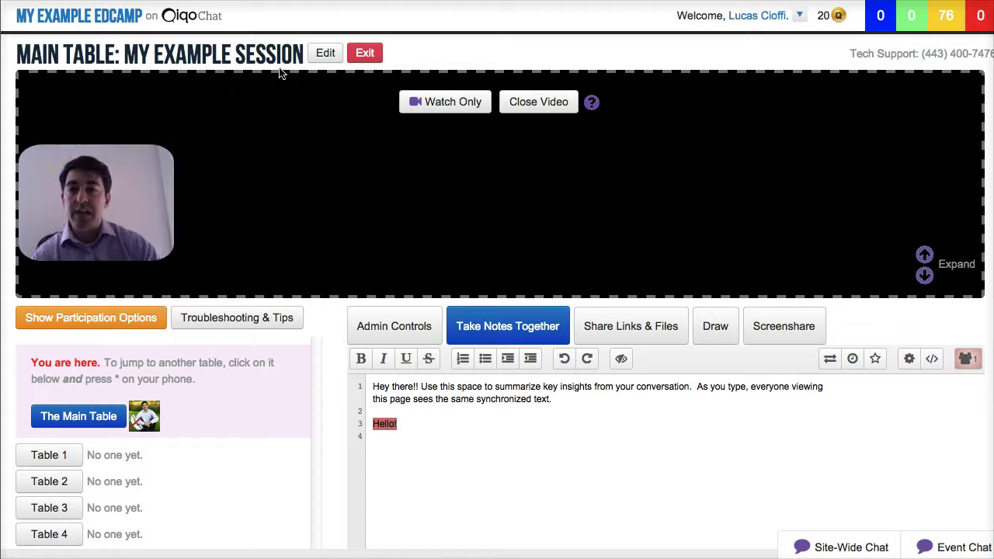